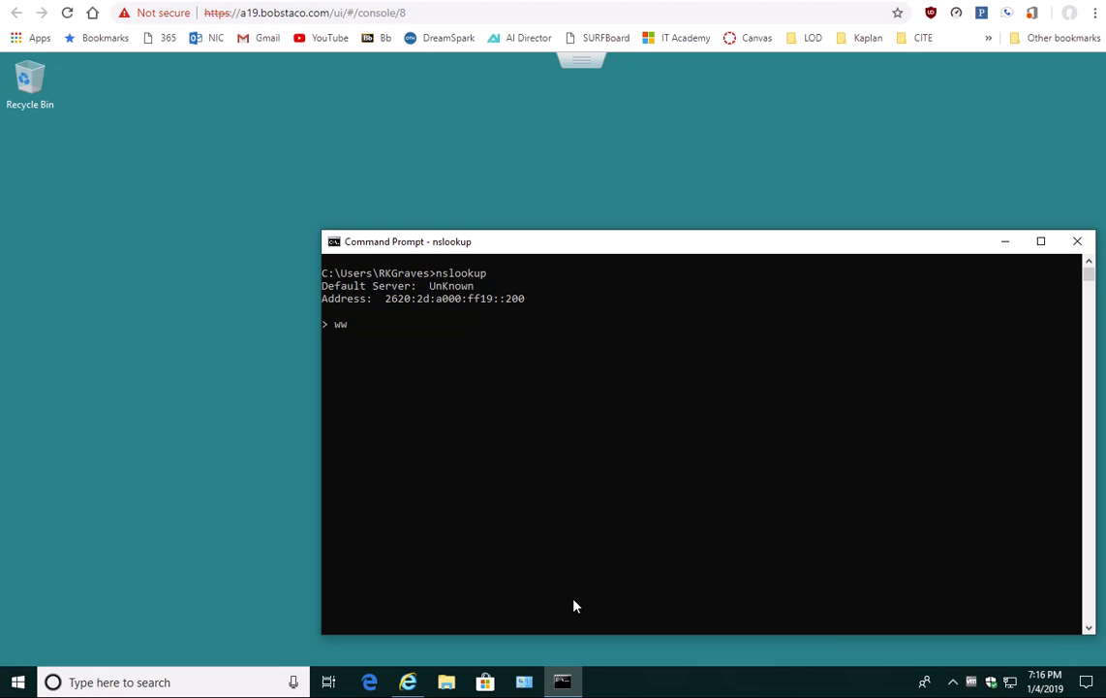
pyautogui.press('Return')
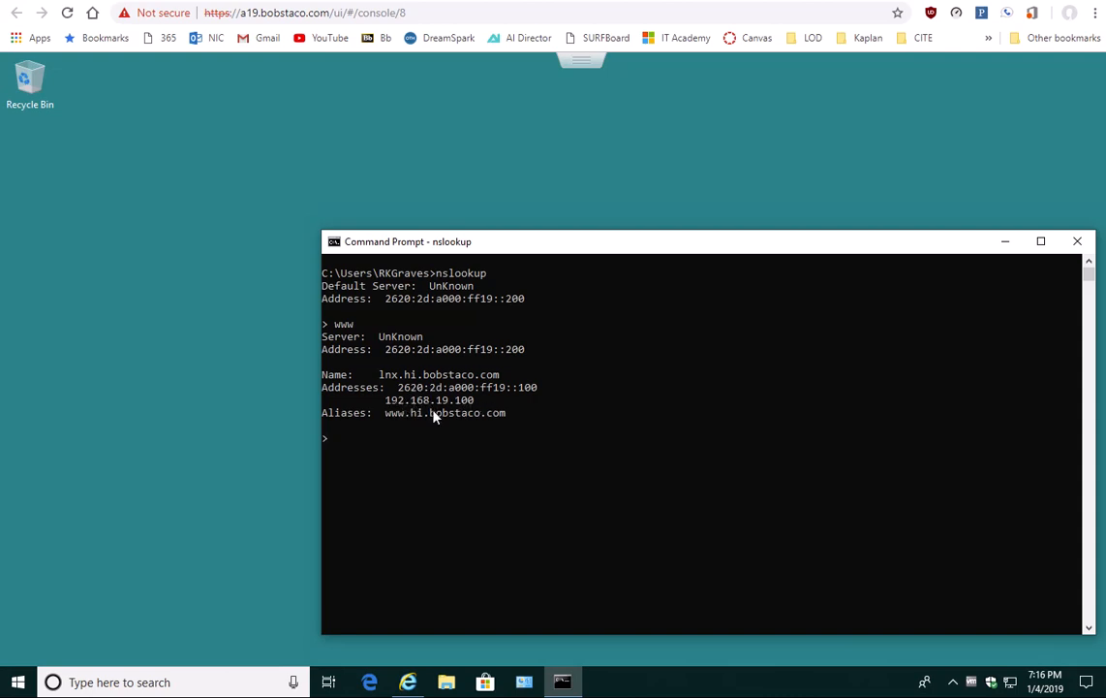
pyautogui.write('www.hi.bobstaco.com')
pyautogui.press('Return')
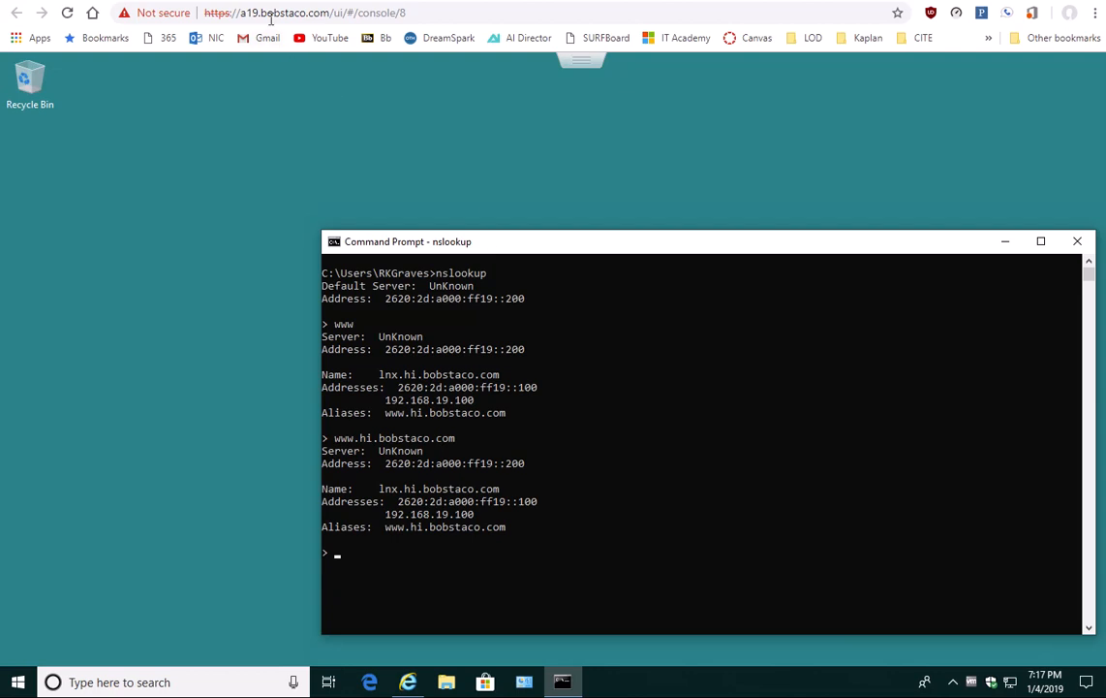
# Step: Switch to the LNX server's YaST Control Center and display the resource records of DNS zone hi.bobstaco.com
pyautogui.click(232, 1)
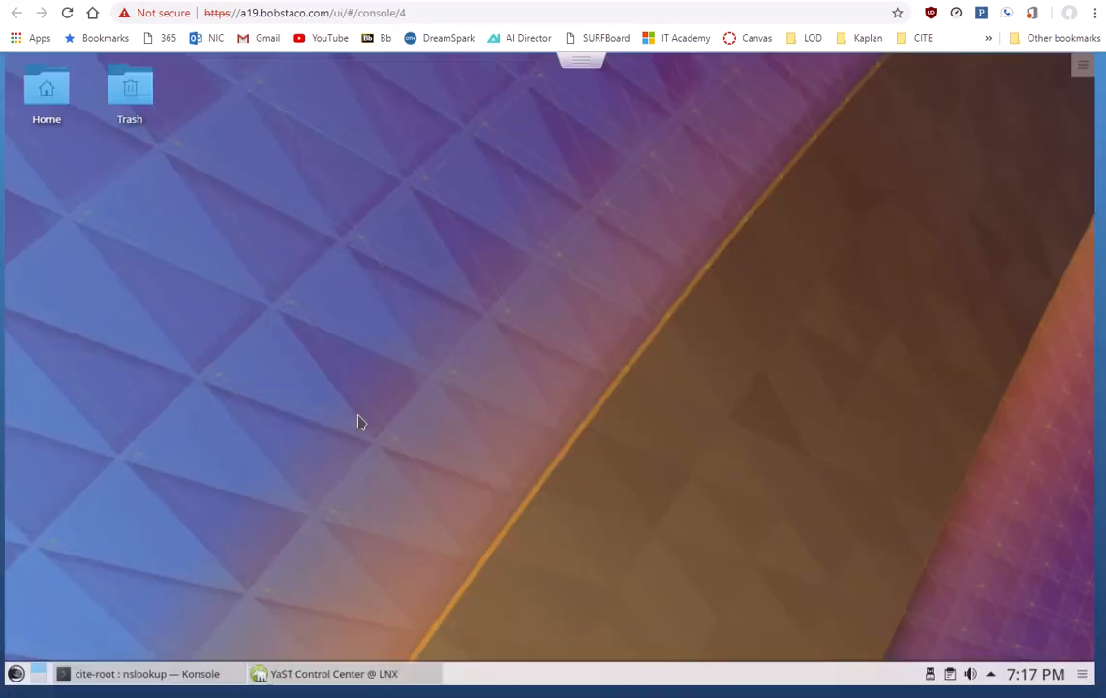
pyautogui.click(368, 673)
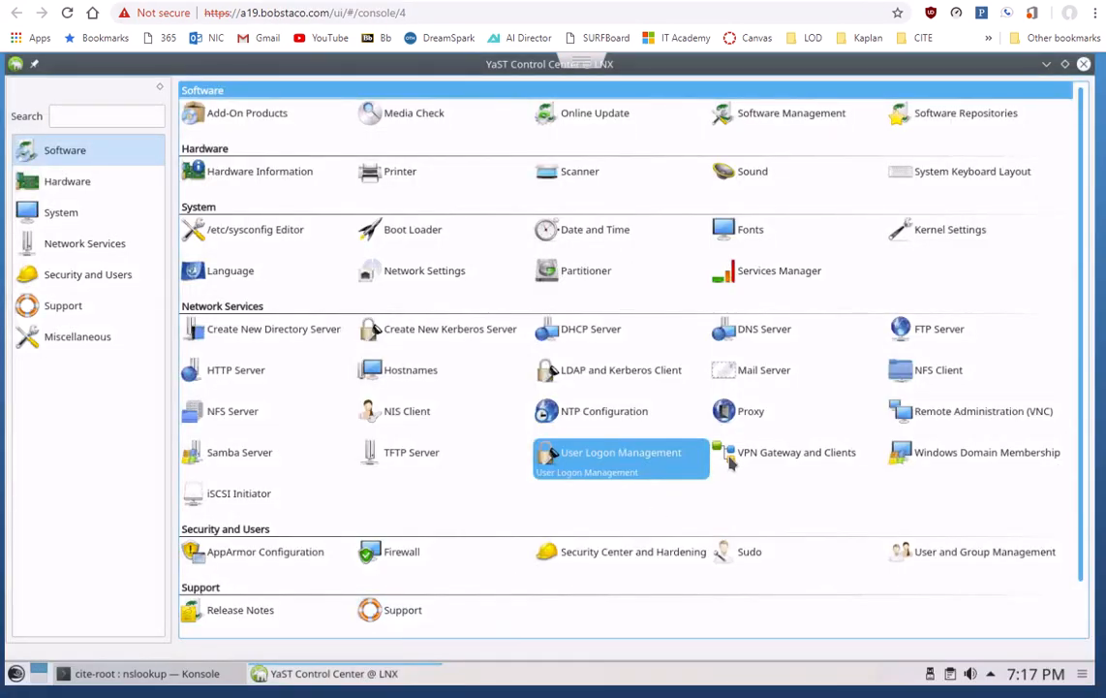
pyautogui.click(752, 332)
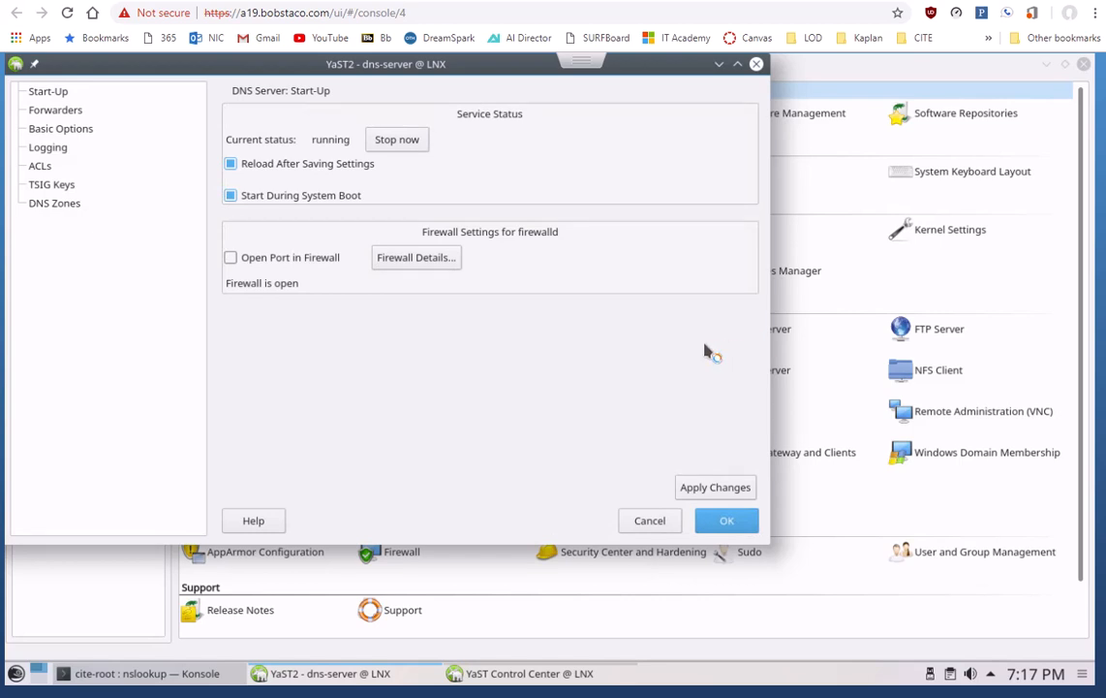
pyautogui.click(54, 204)
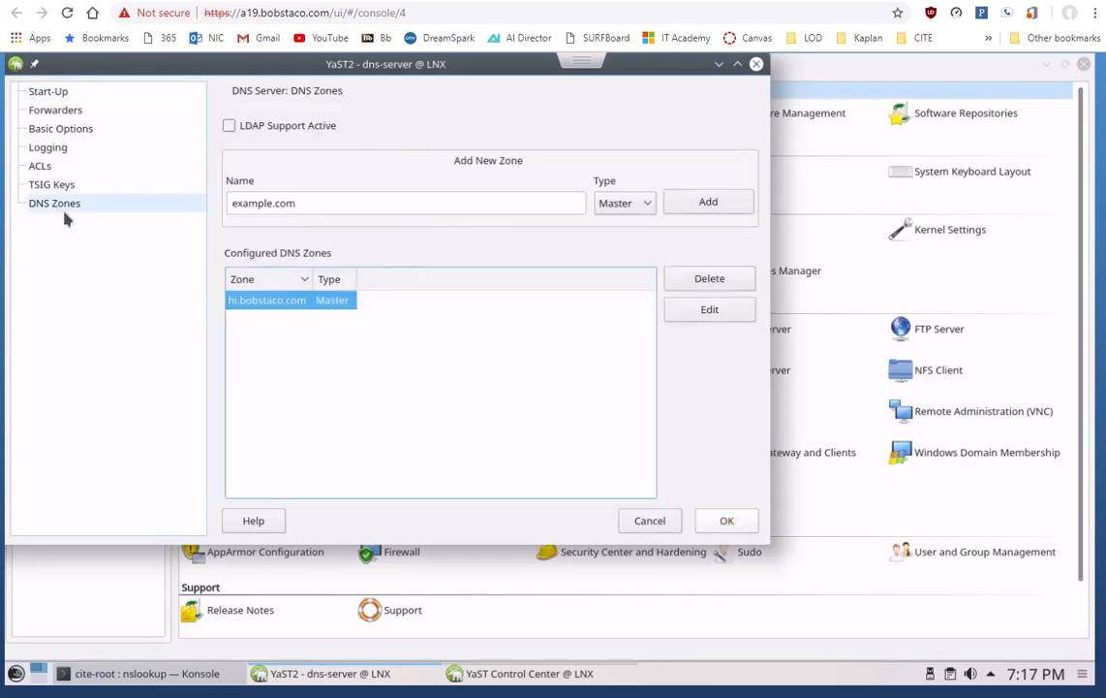
pyautogui.click(717, 312)
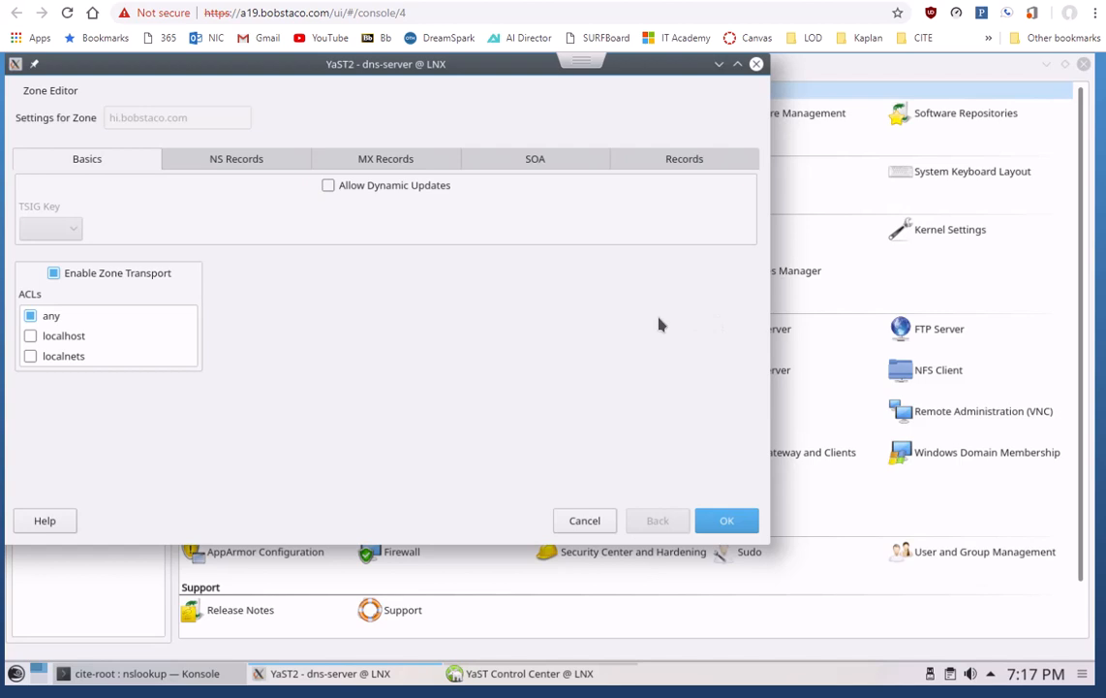
pyautogui.click(684, 159)
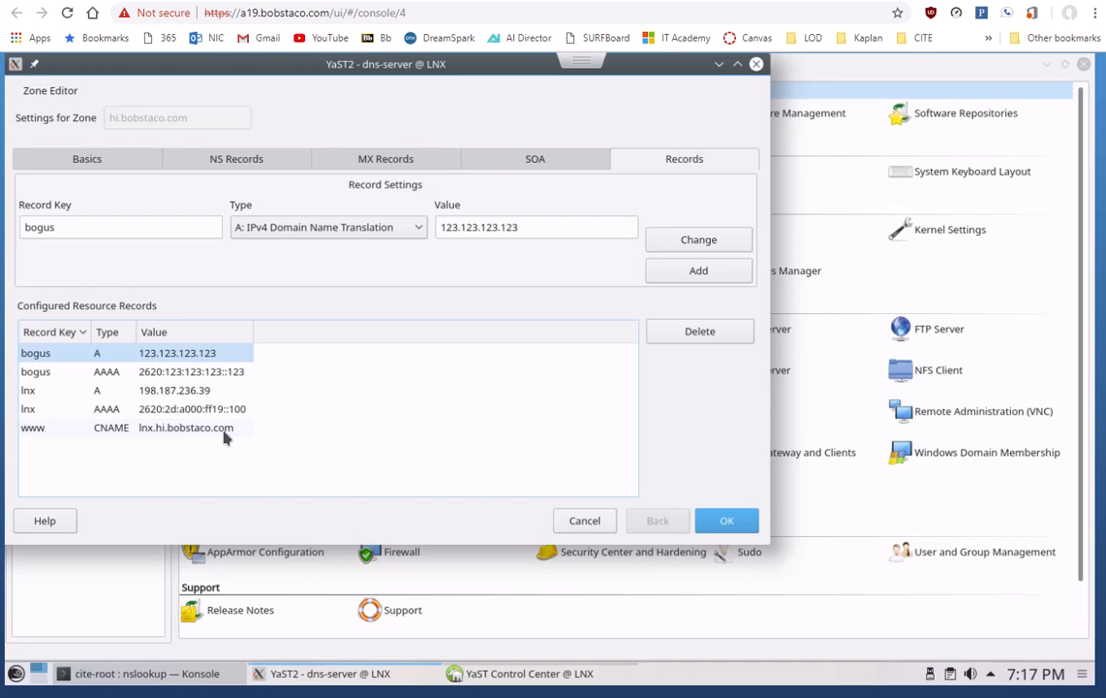
pyautogui.moveTo(529, 672)
pyautogui.click(548, 696)
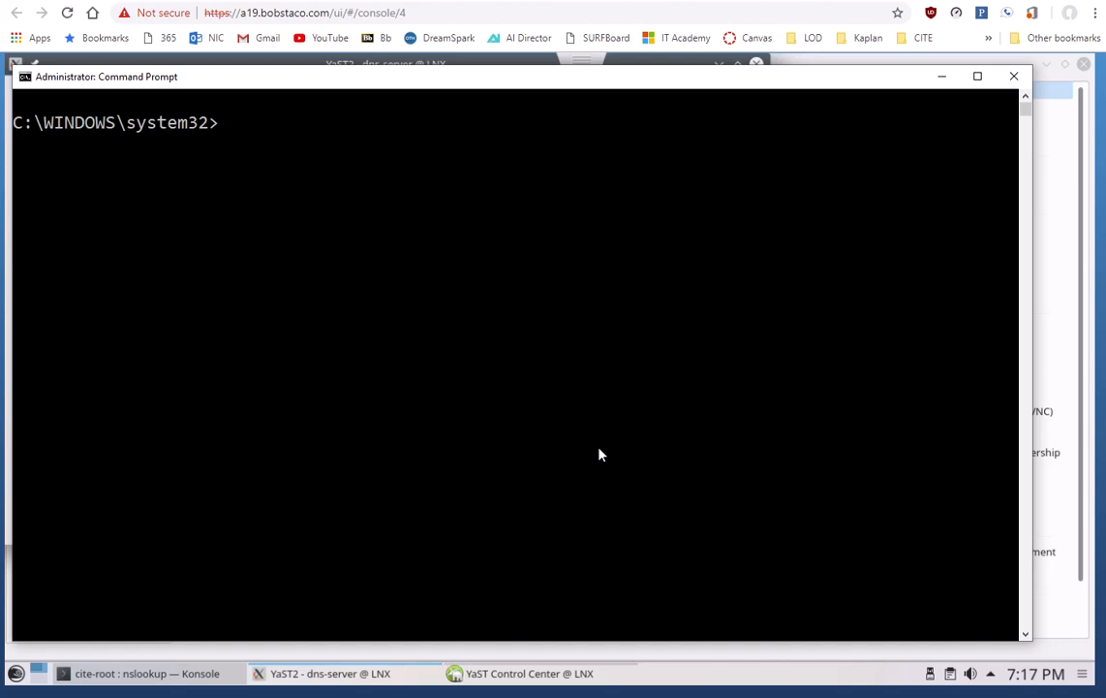
pyautogui.write('nslookup')
pyautogui.press('Return')
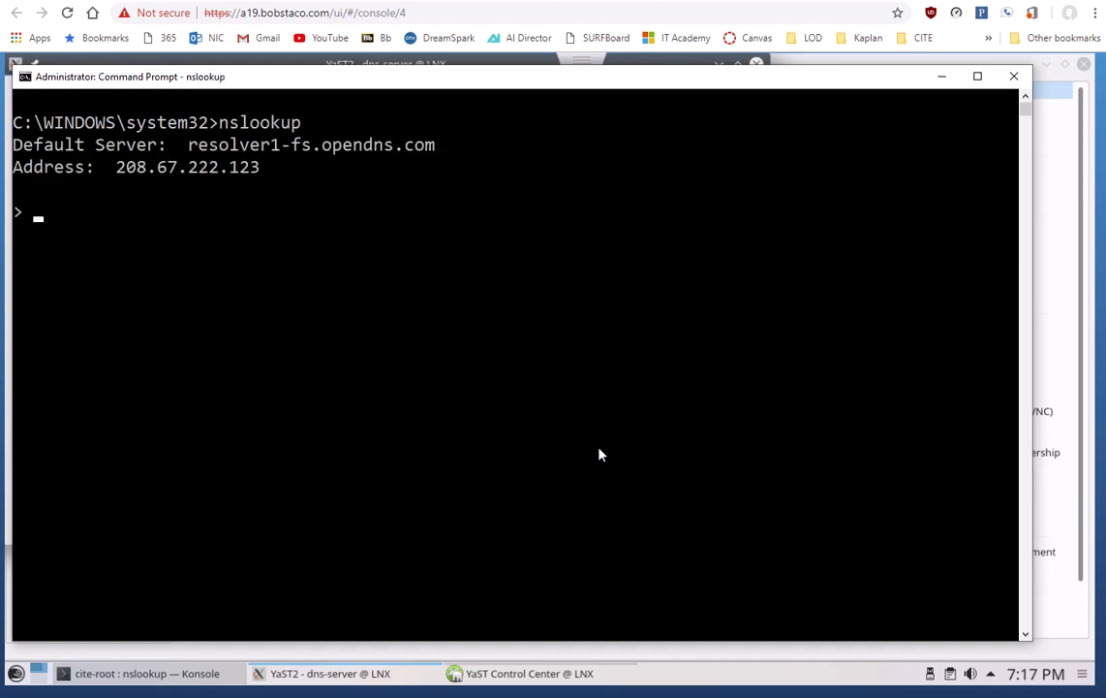
pyautogui.write('www.hi.bobstaco.com')
pyautogui.press('Return')
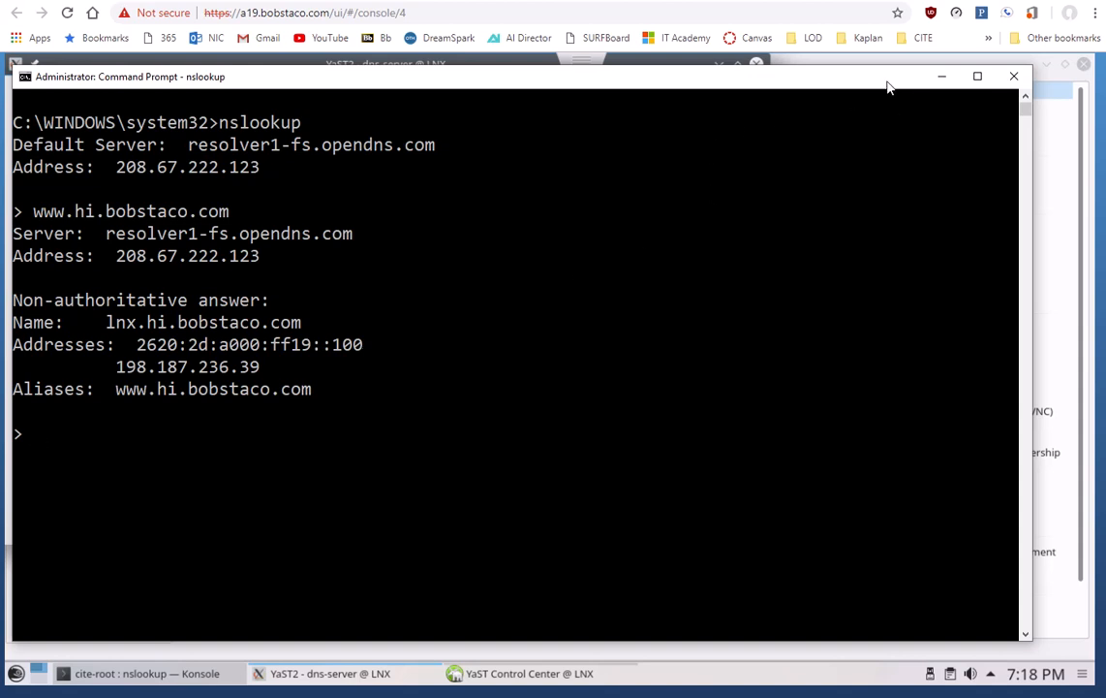
# Step: Return to the Windows client console, minimize its Command Prompt and display the NAT port forwarding rules in pfSense
pyautogui.click(457, 1)
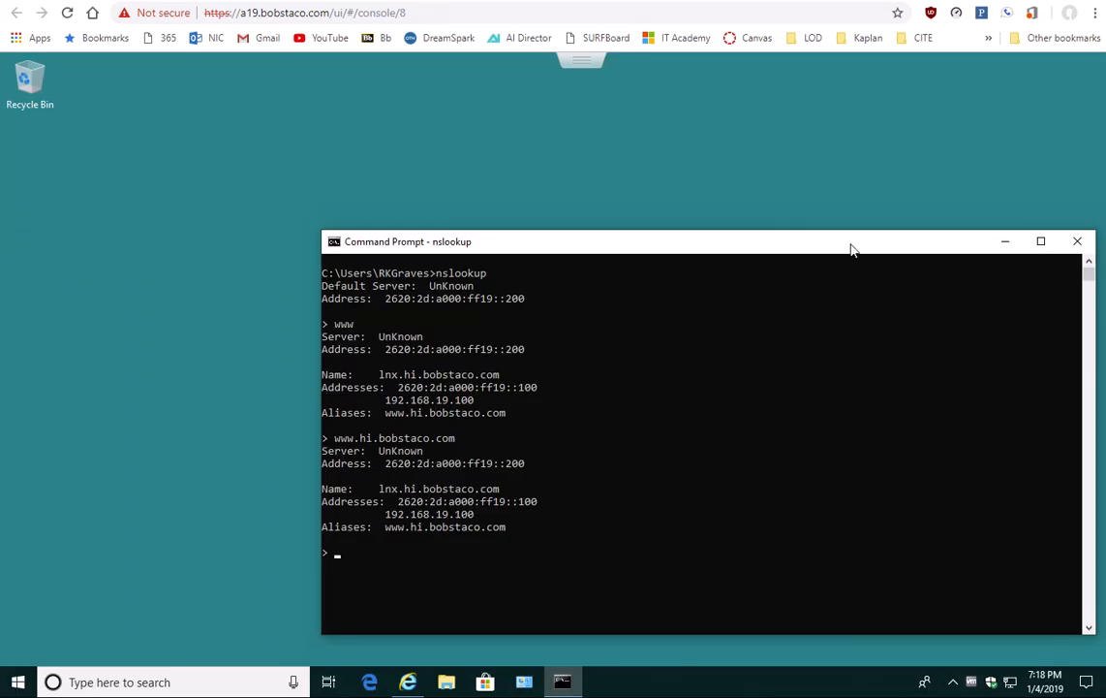
pyautogui.click(1005, 243)
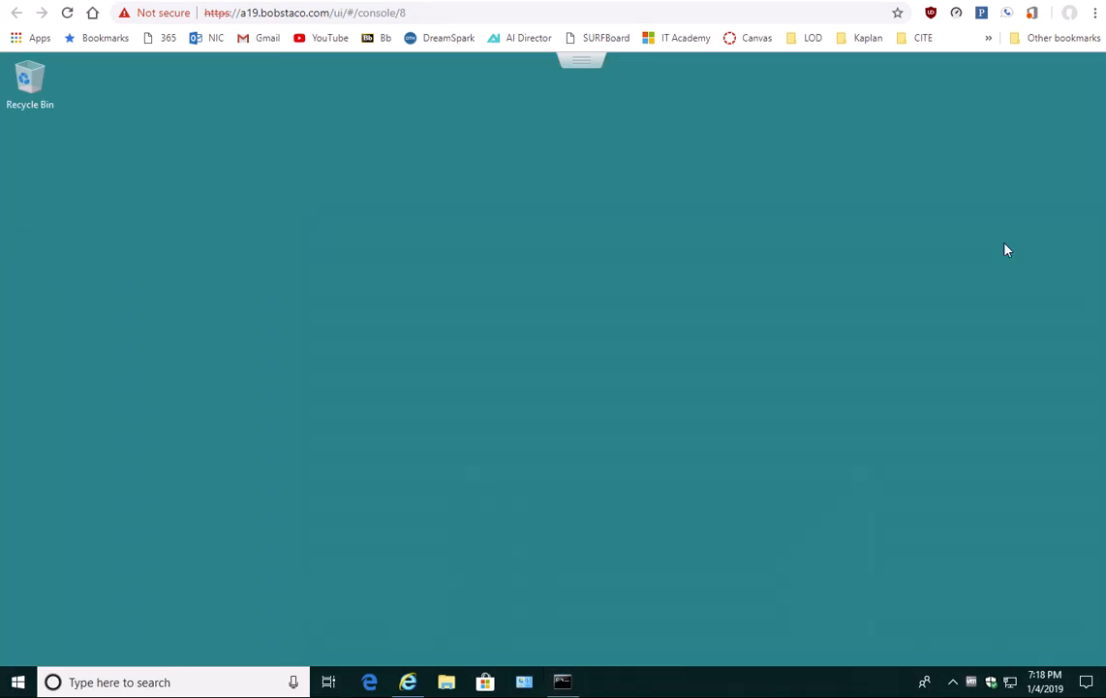
pyautogui.click(408, 682)
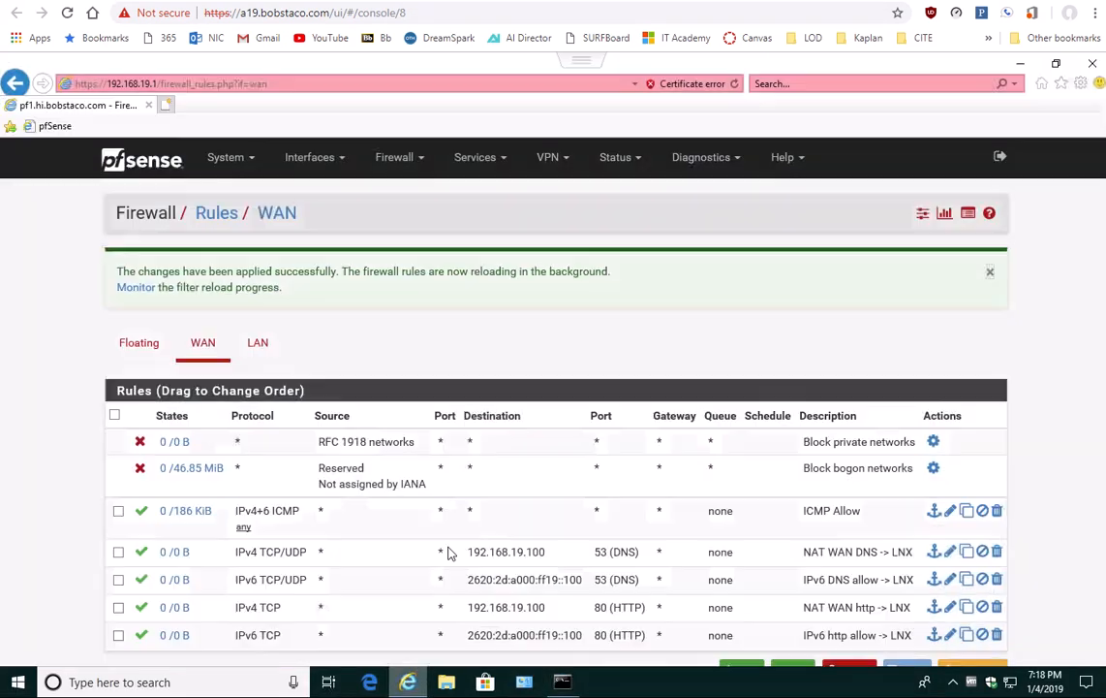
pyautogui.click(389, 160)
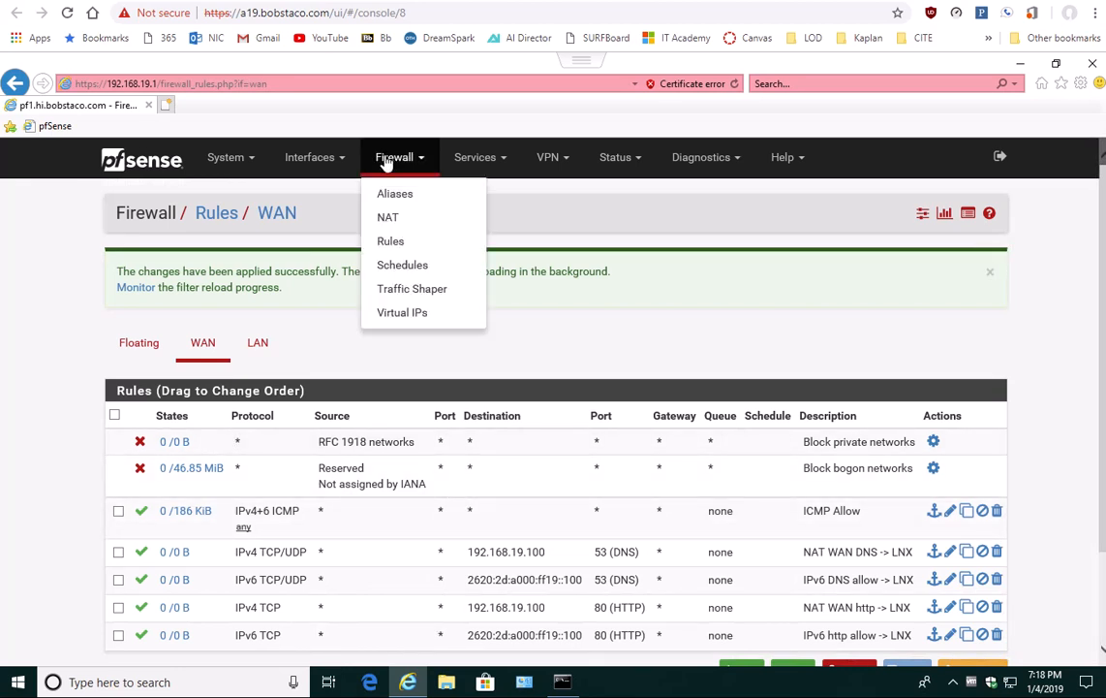
pyautogui.click(386, 221)
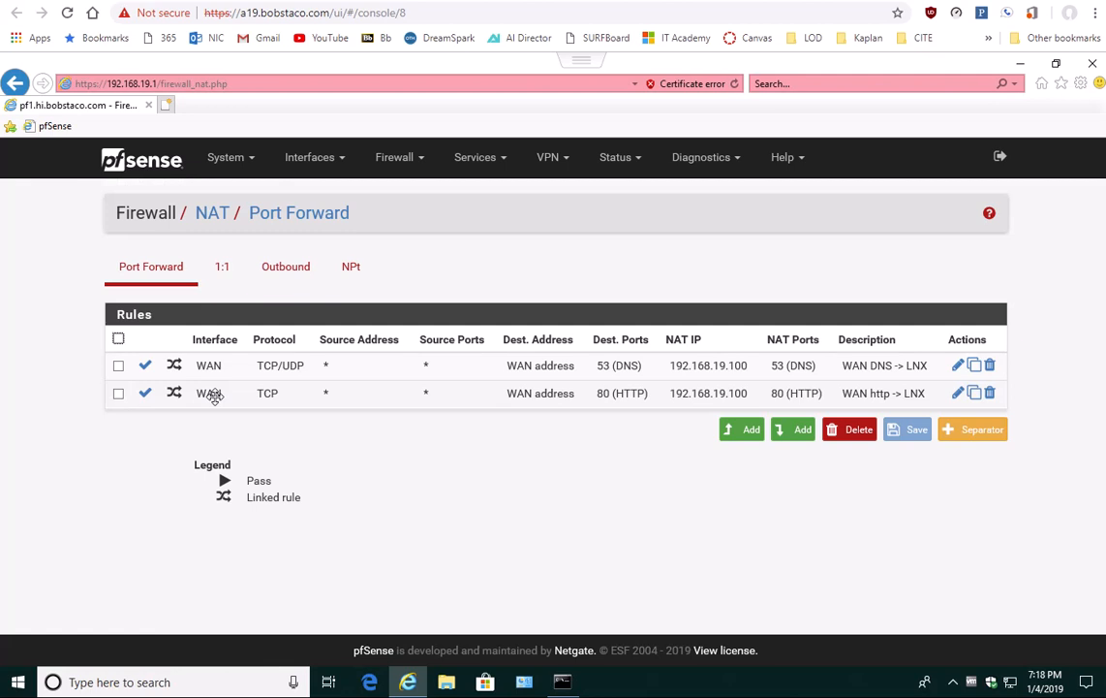
# Step: Check the interface addresses on the pfSense dashboard and return to the NAT port forwarding rules
pyautogui.click(153, 165)
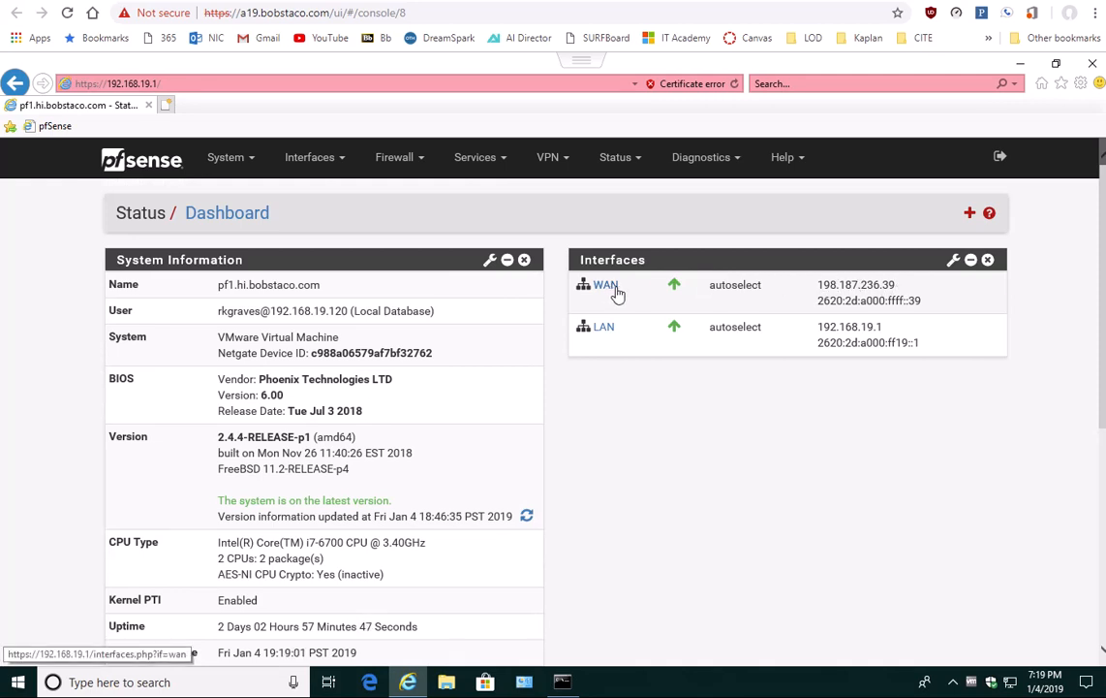
pyautogui.click(392, 158)
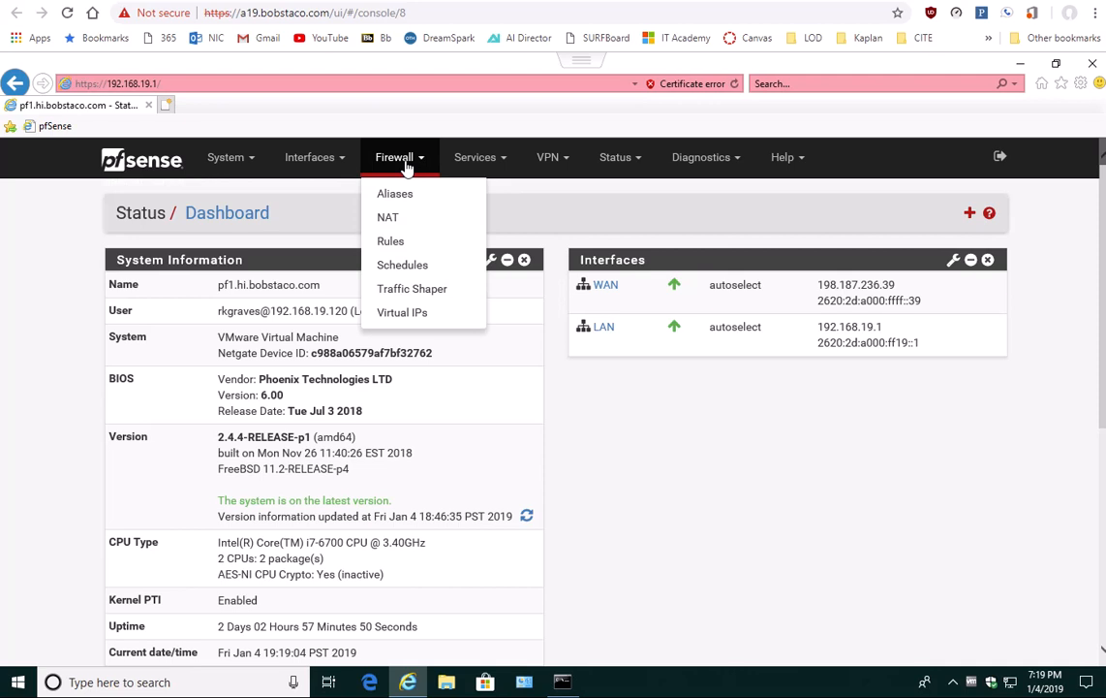
pyautogui.click(395, 218)
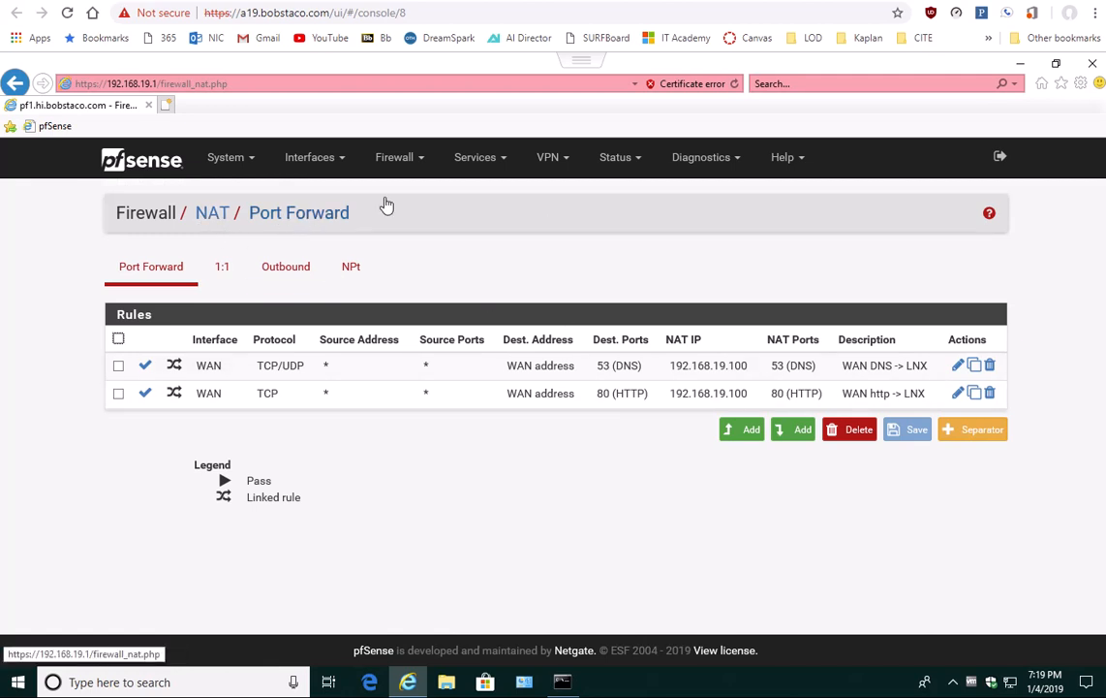
# Step: Display the pfSense firewall rules for the WAN interface to review the allowed DNS and HTTP traffic
pyautogui.click(400, 161)
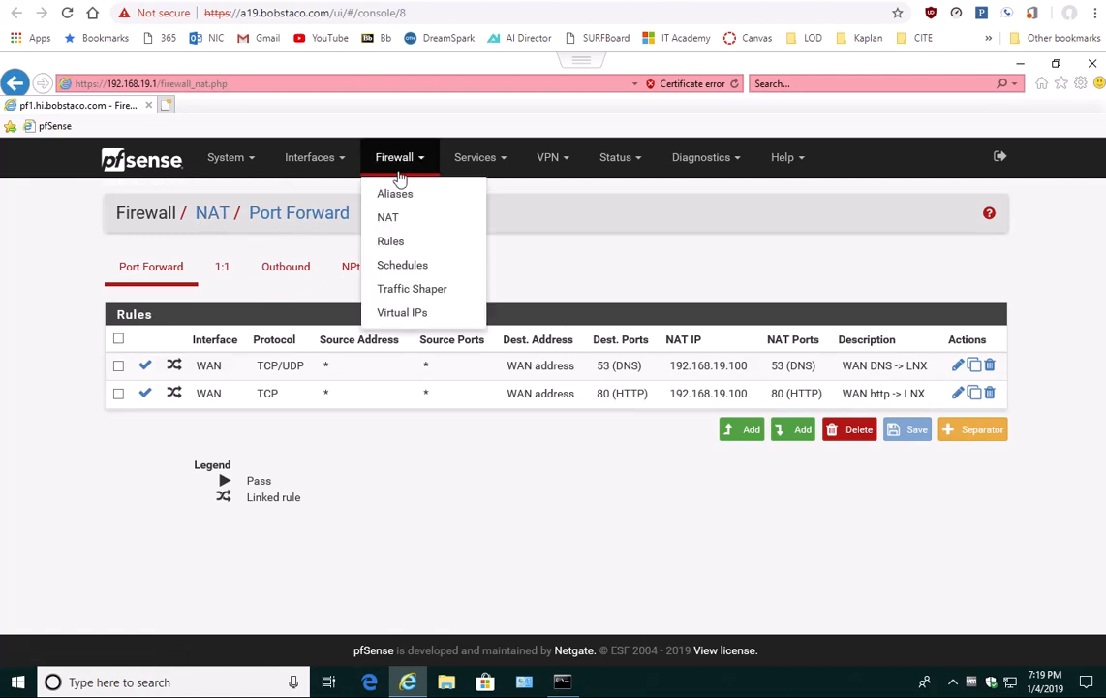
pyautogui.click(391, 243)
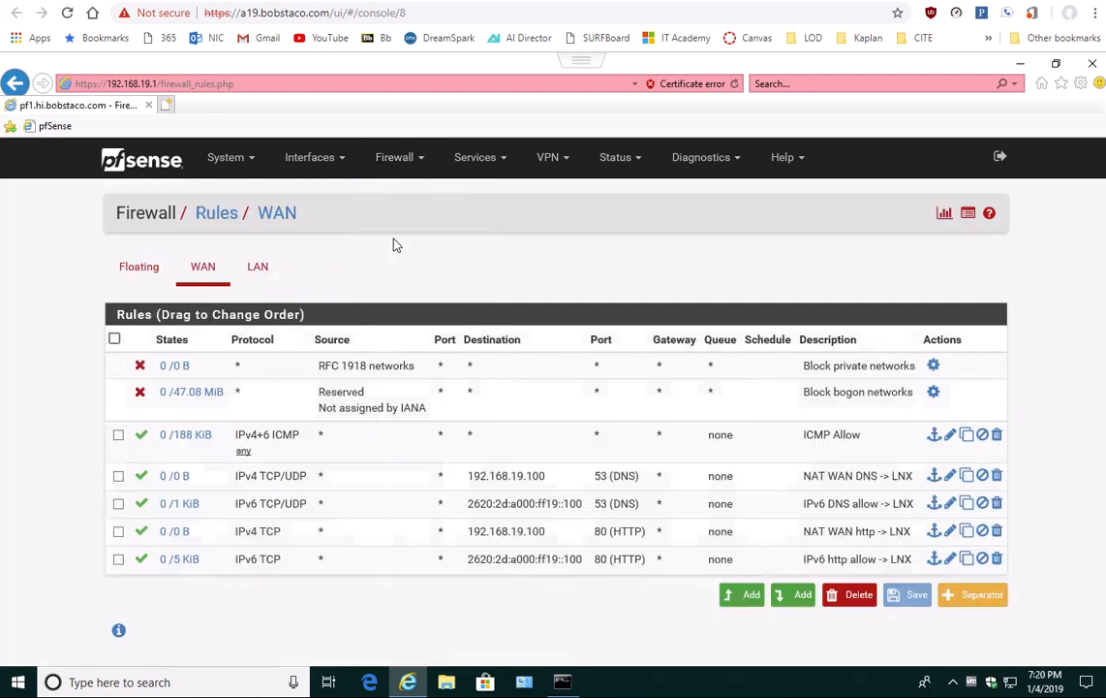
pyautogui.click(258, 273)
pyautogui.click(205, 274)
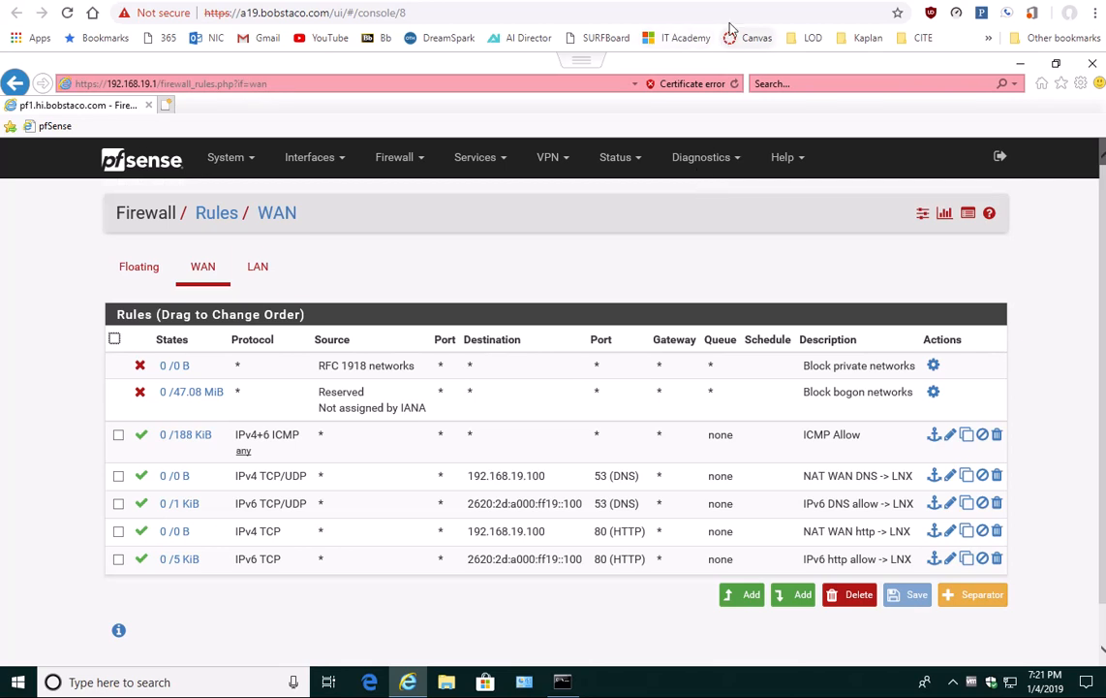
pyautogui.click(754, 0)
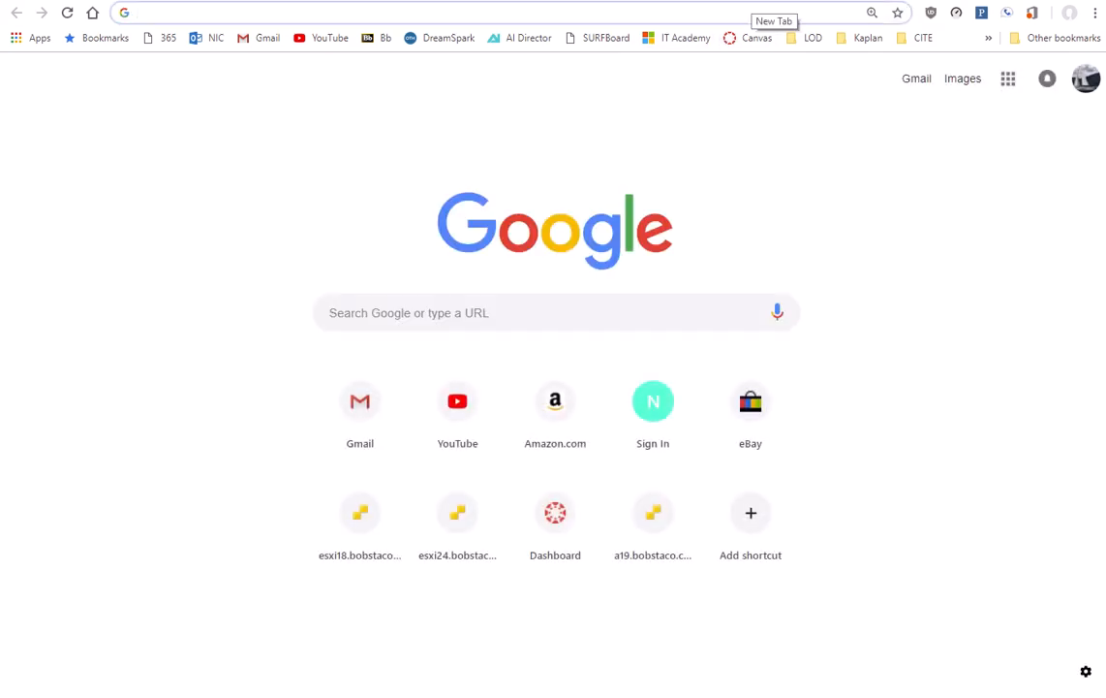
pyautogui.write('www.')
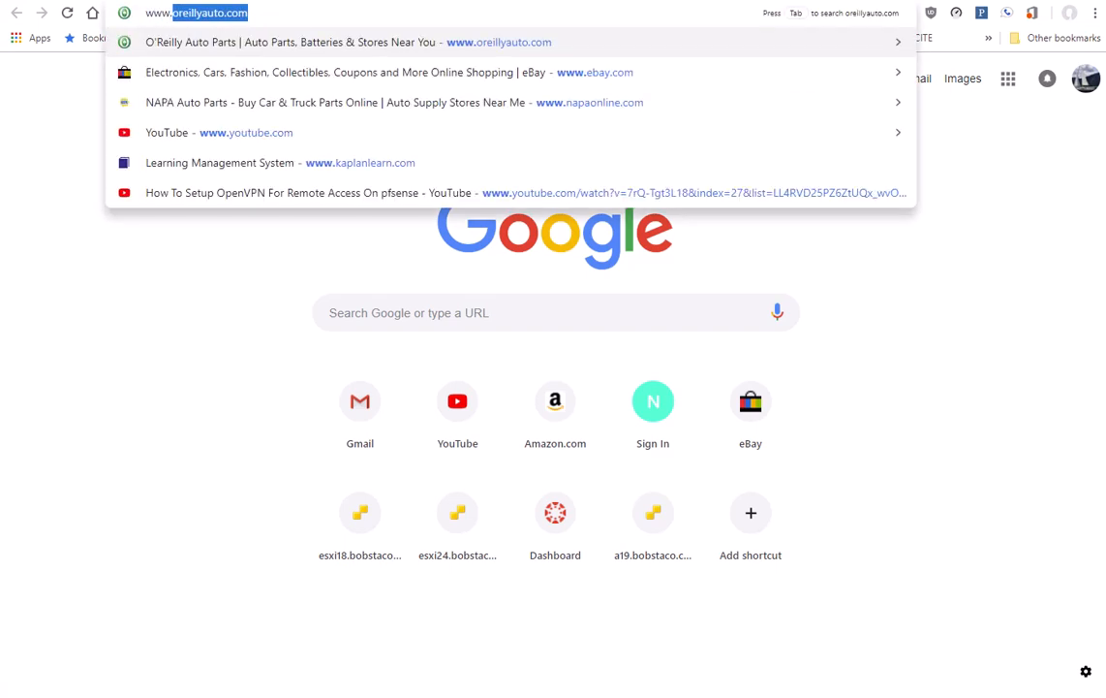
pyautogui.write('hi')
pyautogui.press('Right')
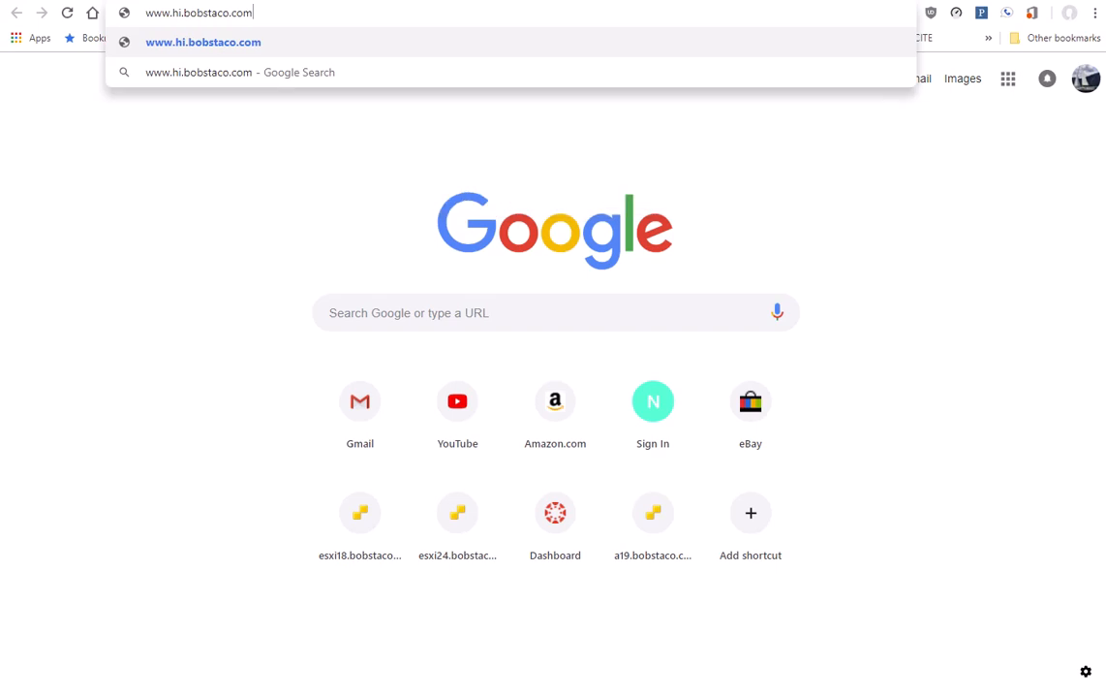
pyautogui.press('Return')
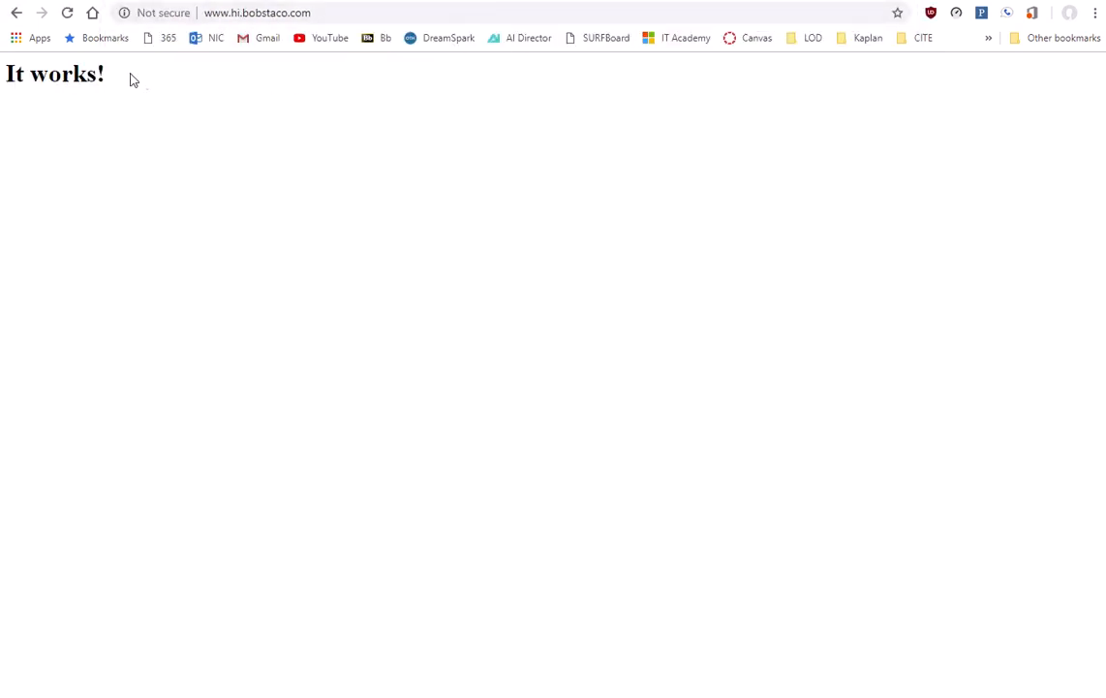
pyautogui.moveTo(93, 71); pyautogui.dragTo(7, 79)
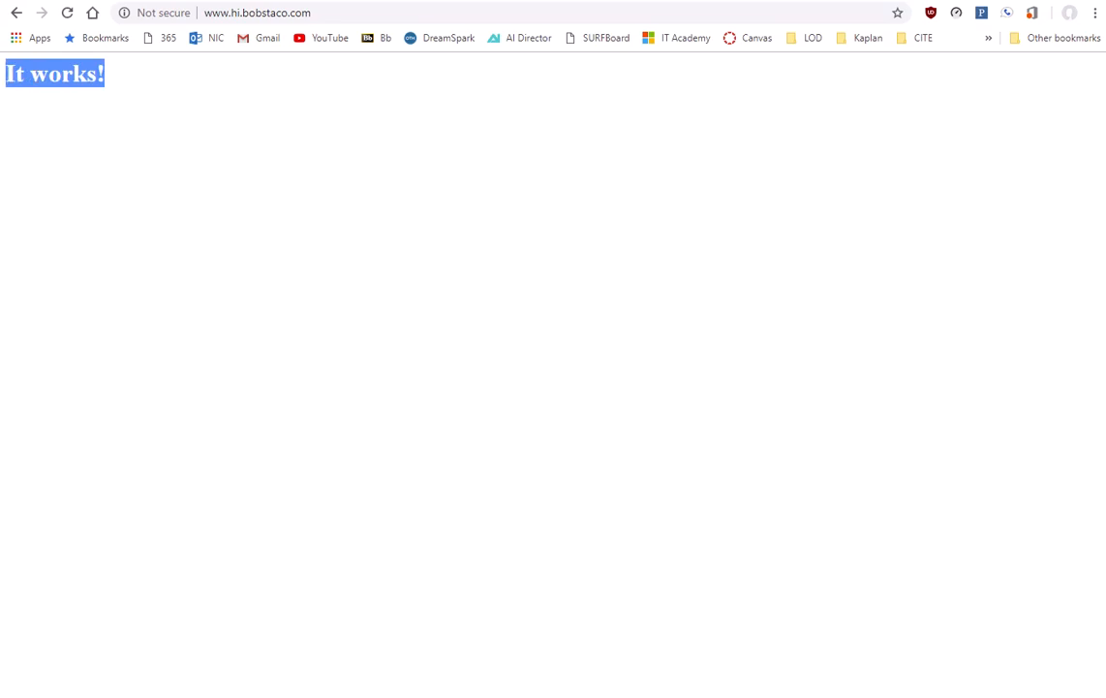
pyautogui.click(96, 117)
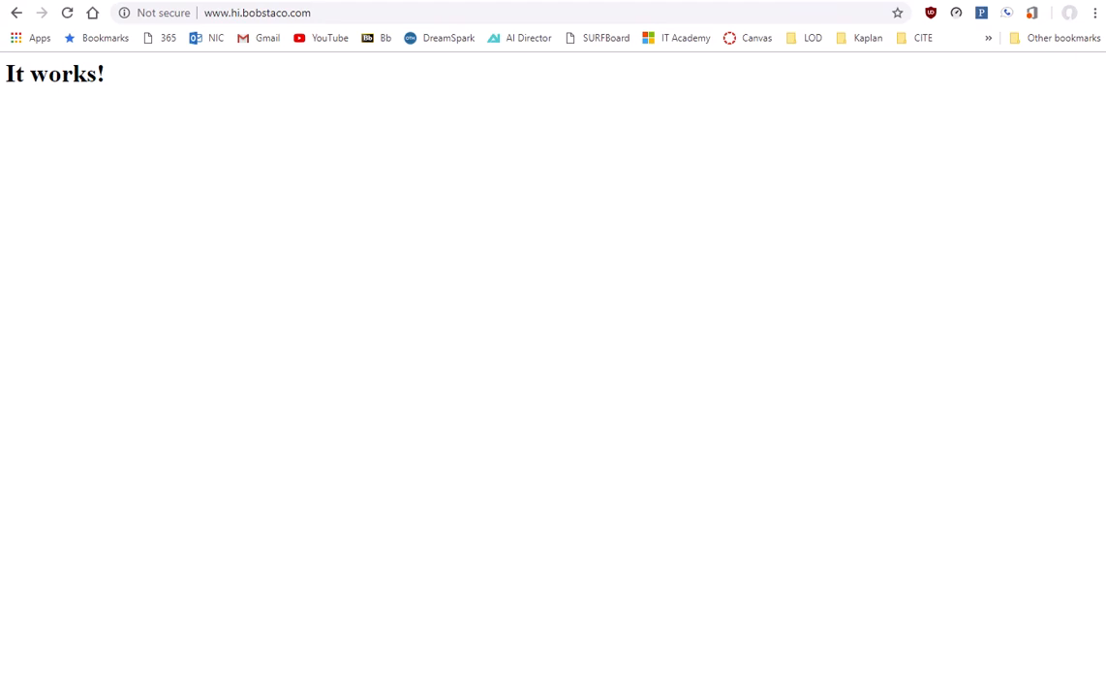
pyautogui.hotkey('ctrl', 't')
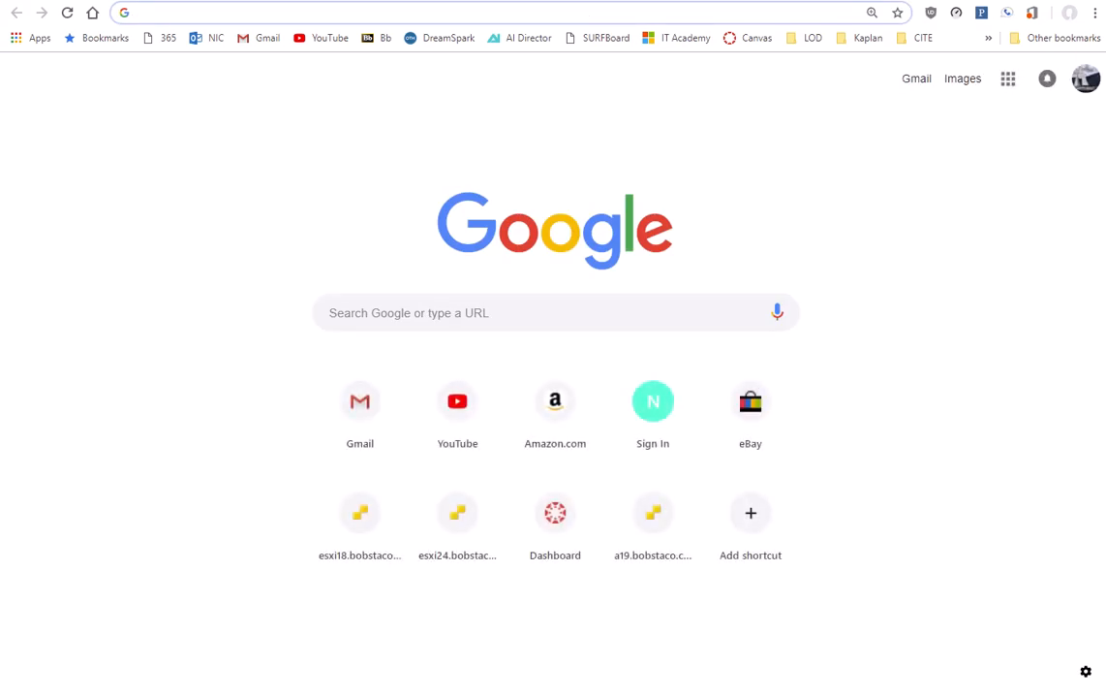
pyautogui.write('http://[2620:2d:a000:ff19::100]')
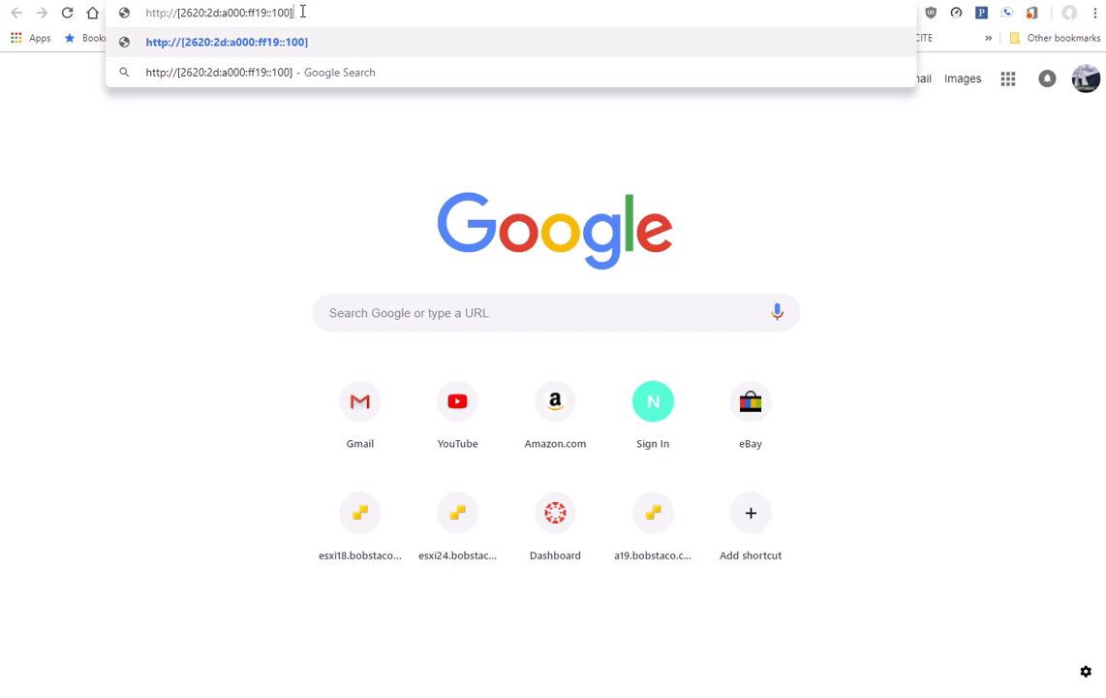
pyautogui.press('Return')
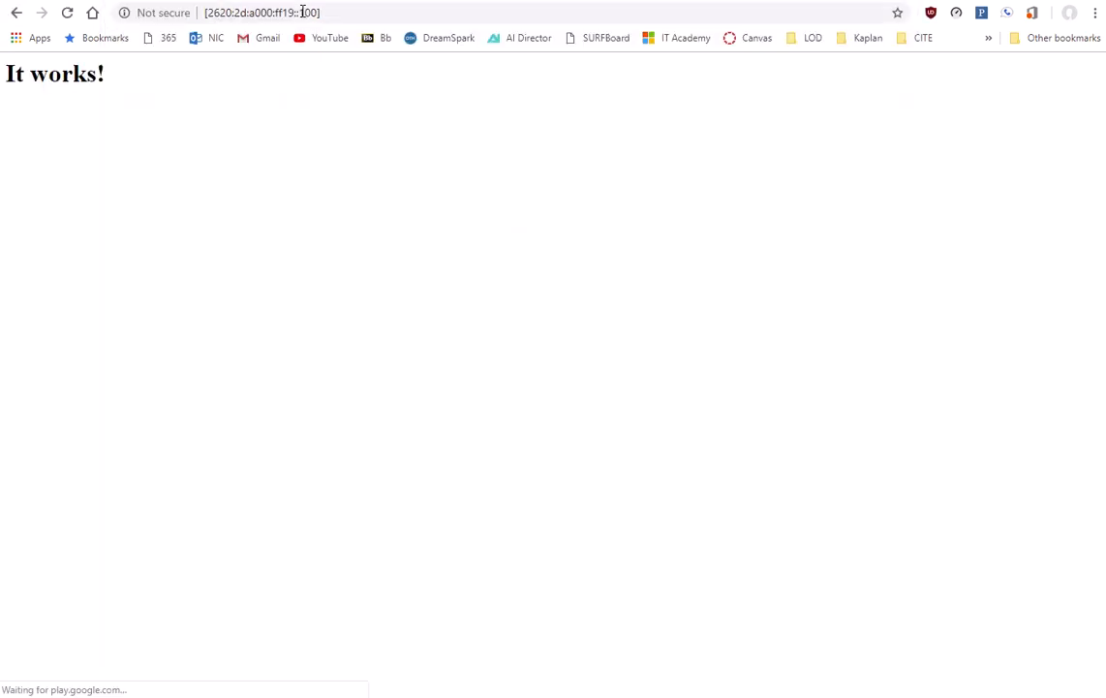